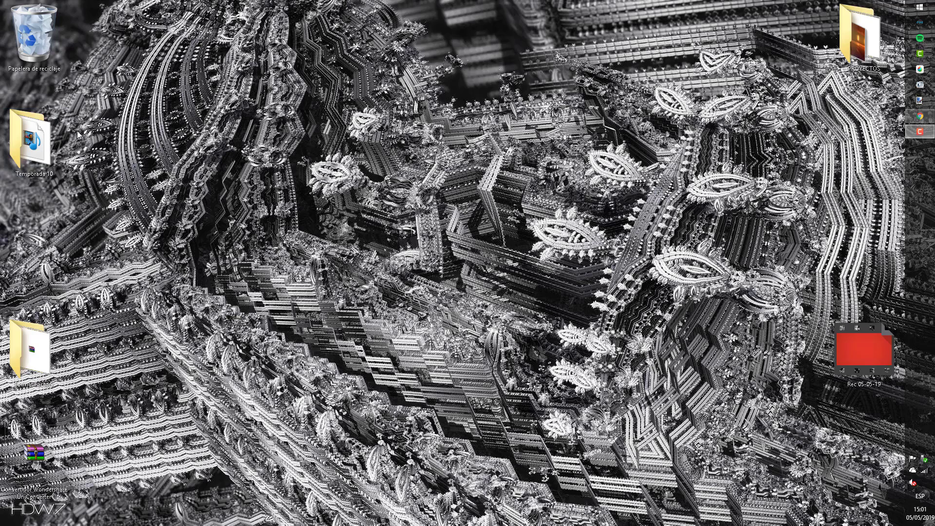
- Extract the Format Factory archive in place inside the desktop's Format Factory folder and close the folder window
{"action": "double_click", "coordinate": [61, 353]}
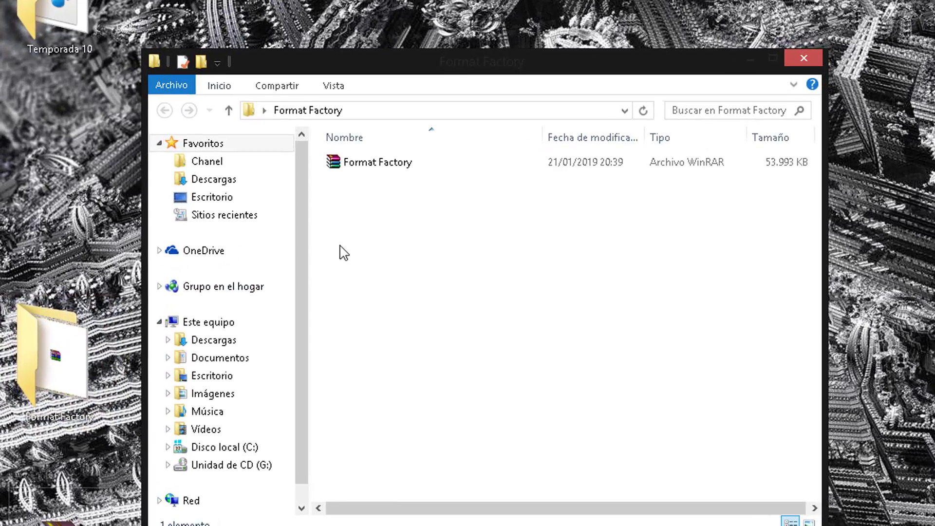
{"action": "left_click", "coordinate": [370, 170]}
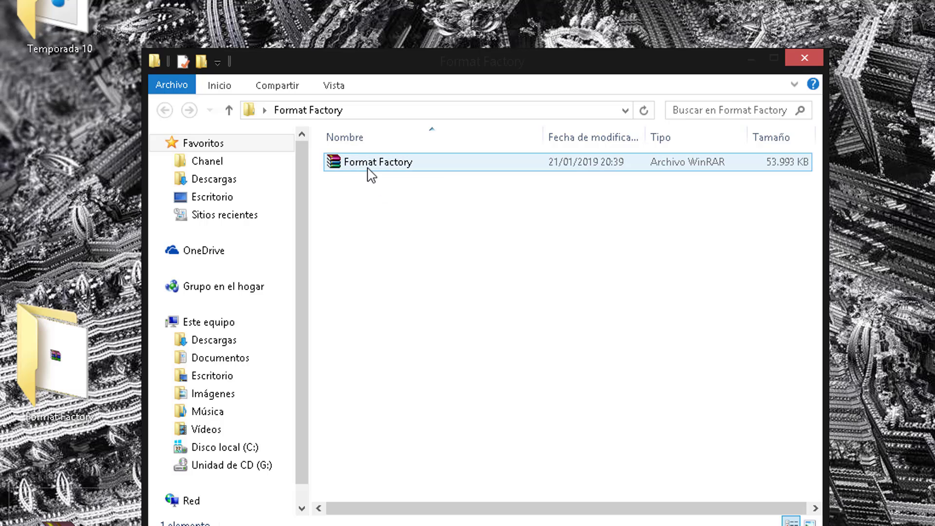
{"action": "left_click", "coordinate": [368, 170]}
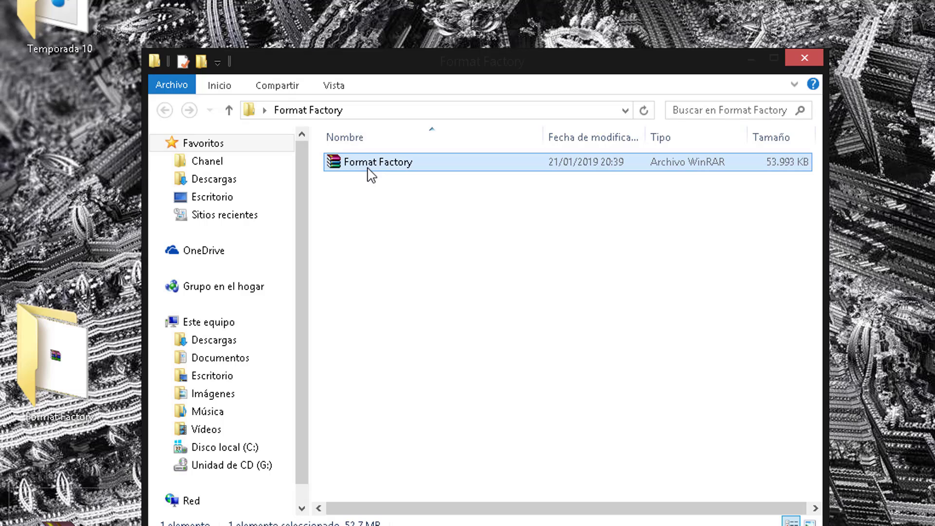
{"action": "right_click", "coordinate": [399, 159]}
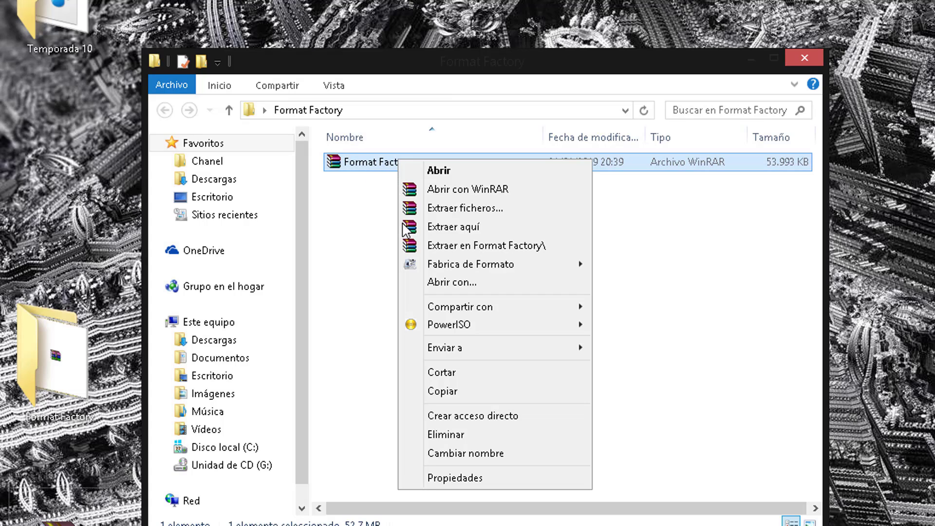
{"action": "left_click", "coordinate": [405, 230]}
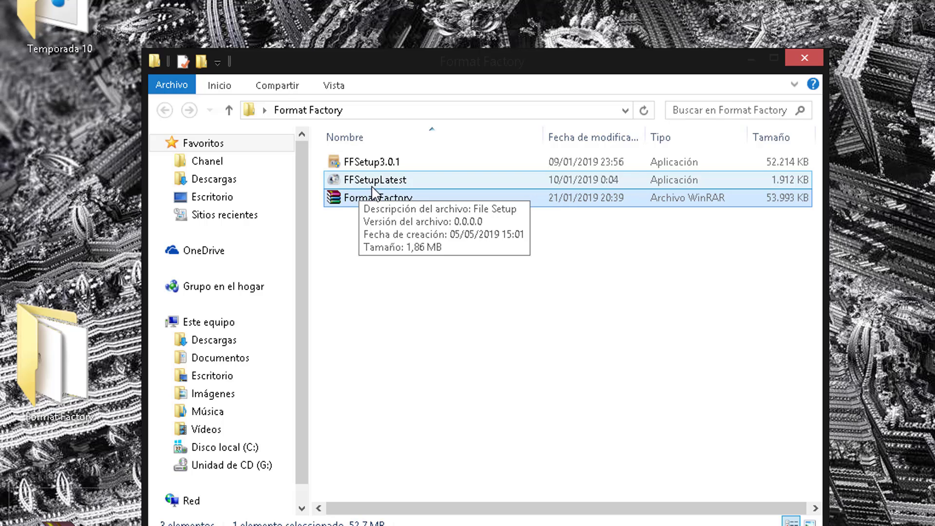
{"action": "left_click", "coordinate": [816, 64]}
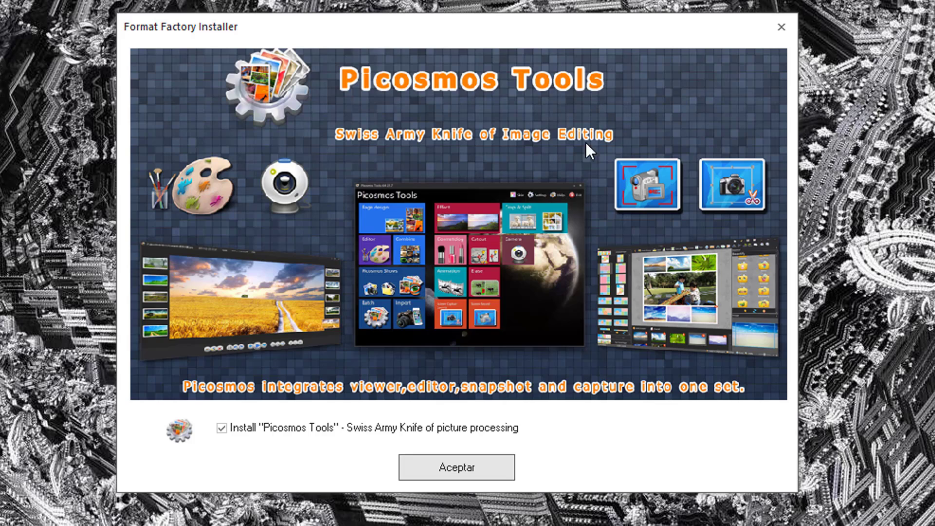
- Decline the optional Picosmos Tools installation in the Format Factory Installer and accept the page
{"action": "left_click", "coordinate": [221, 428]}
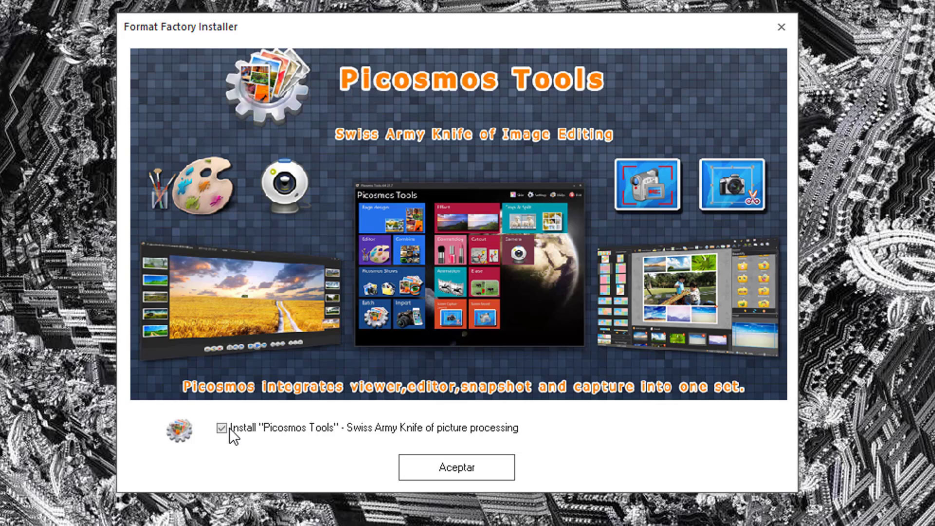
{"action": "left_click", "coordinate": [229, 427]}
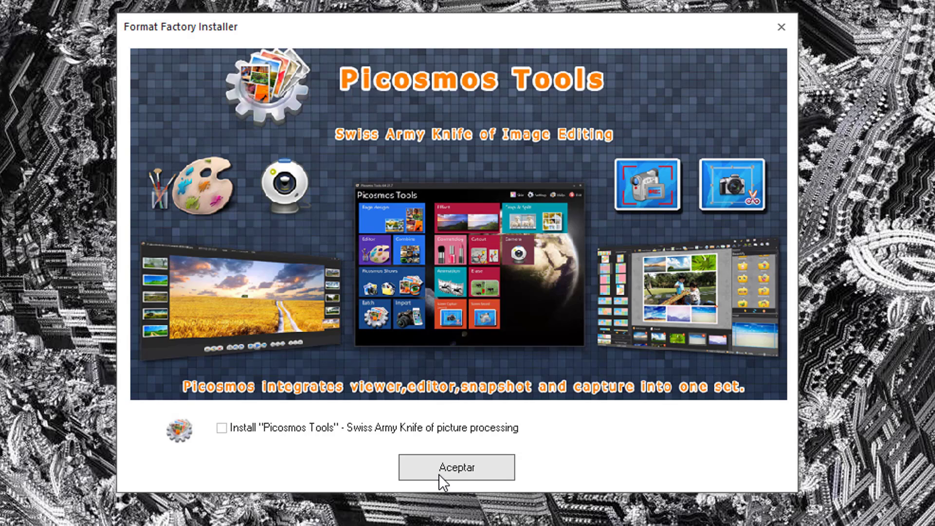
{"action": "left_click", "coordinate": [439, 474]}
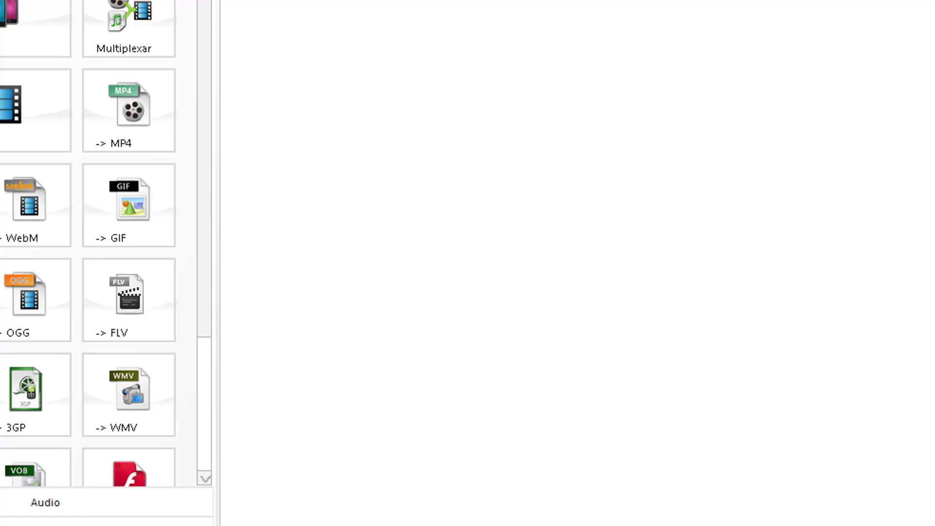
- Bring up the Temporada 10 folder window and place it beside the FormatFactory window
{"action": "key", "text": "alt+Tab"}
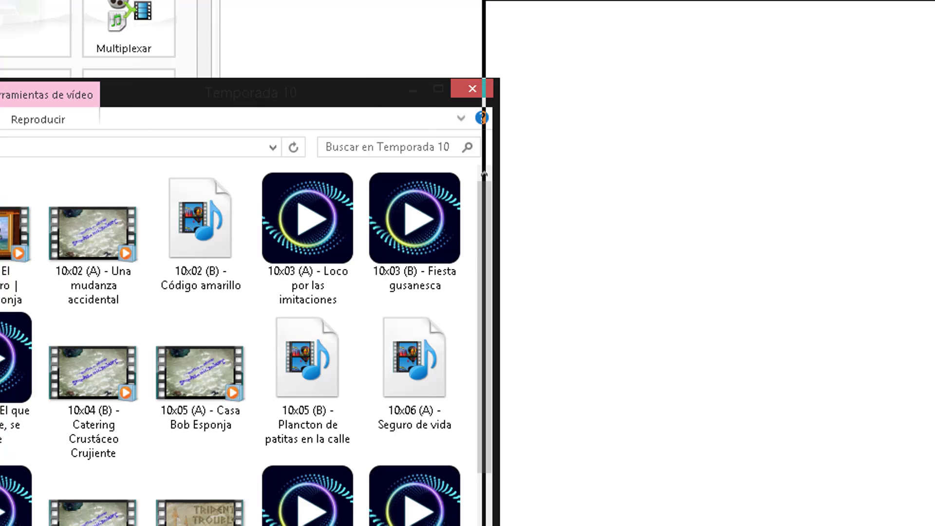
{"action": "left_click_drag", "start_coordinate": [234, 108], "coordinate": [854, 16]}
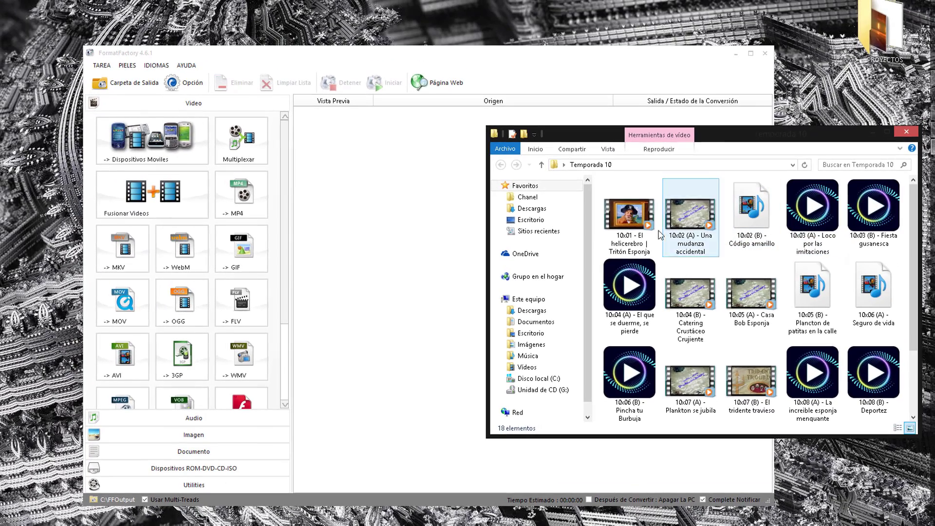
{"action": "left_click_drag", "start_coordinate": [668, 205], "coordinate": [820, 198]}
{"action": "left_click_drag", "start_coordinate": [727, 222], "coordinate": [692, 215]}
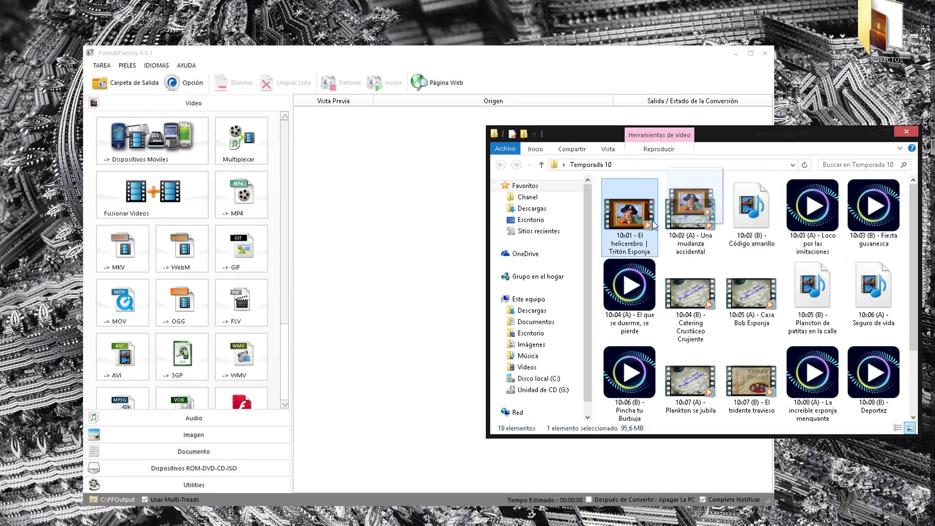
- Examine the file type in the properties of the 10x01 video and close them
{"action": "right_click", "coordinate": [637, 220]}
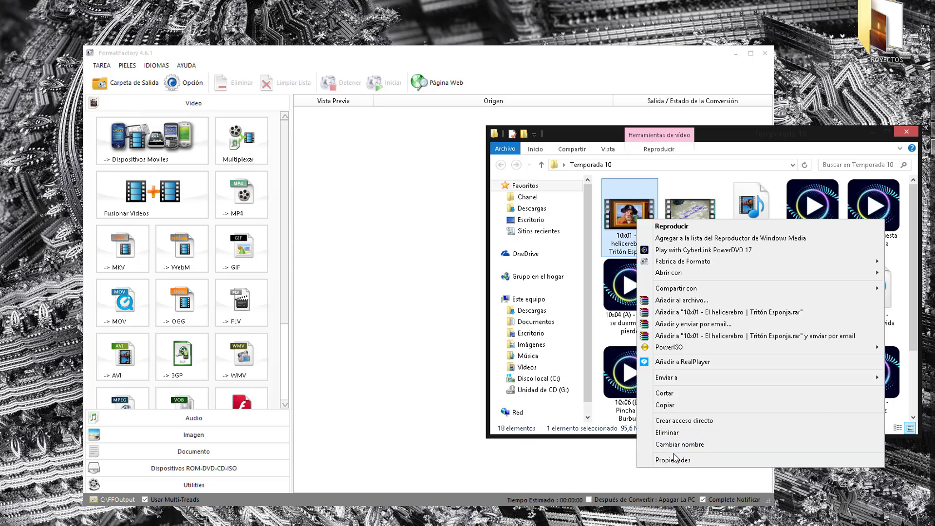
{"action": "left_click", "coordinate": [674, 460]}
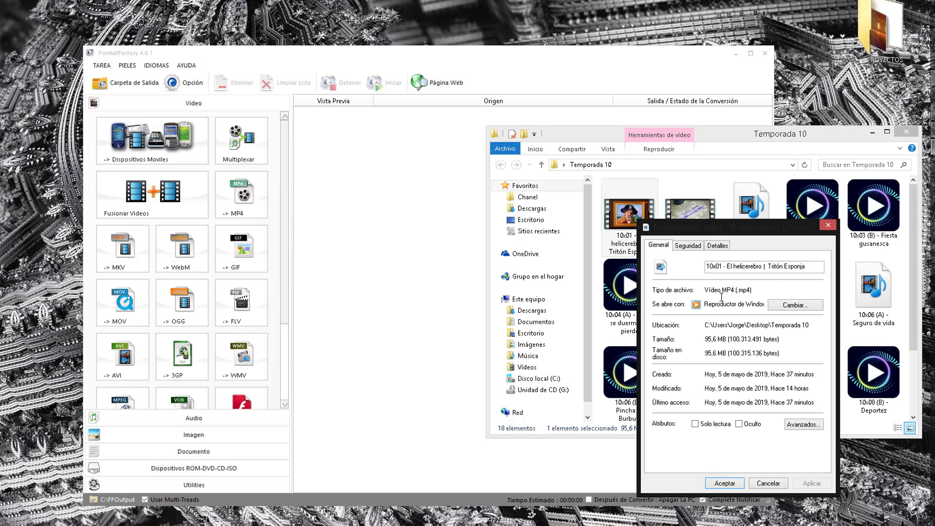
{"action": "left_click_drag", "start_coordinate": [730, 291], "coordinate": [754, 291]}
{"action": "left_click", "coordinate": [828, 225]}
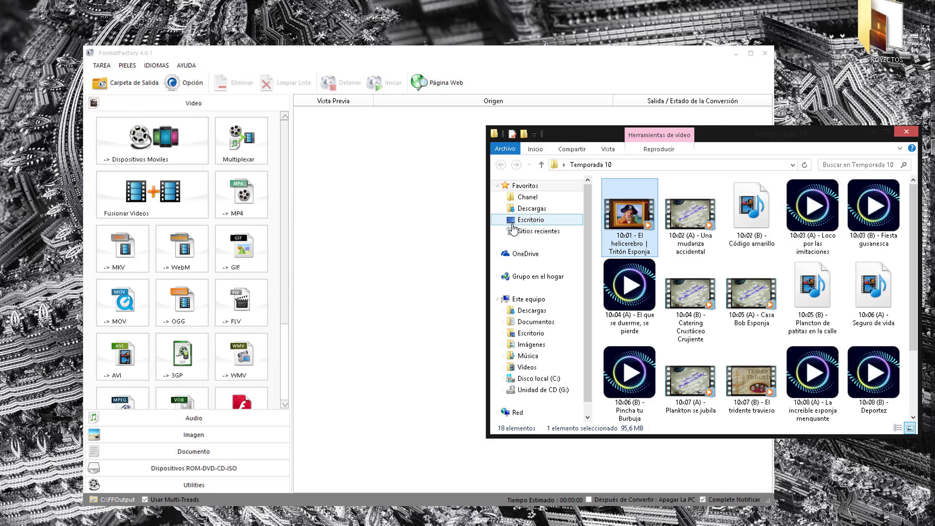
- Return to the FormatFactory window and show its Utilities tools
{"action": "left_click", "coordinate": [445, 248]}
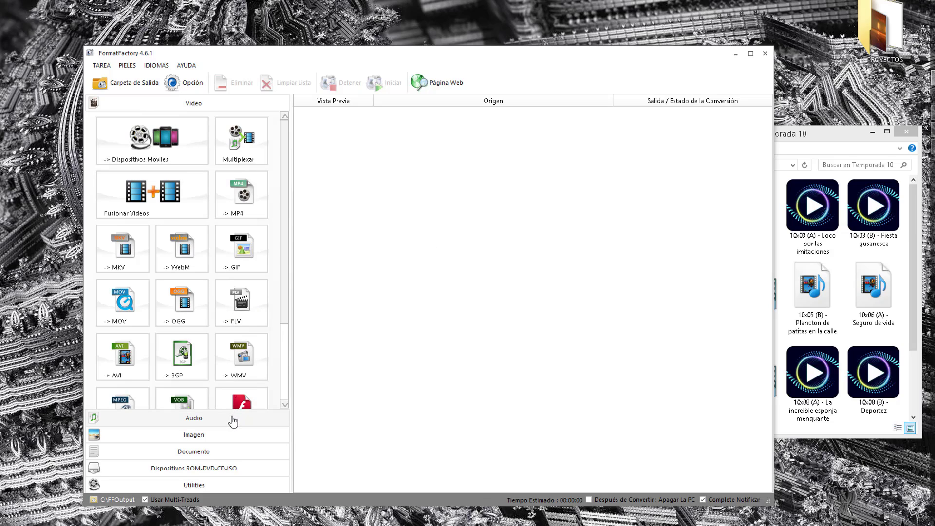
{"action": "left_click", "coordinate": [236, 484]}
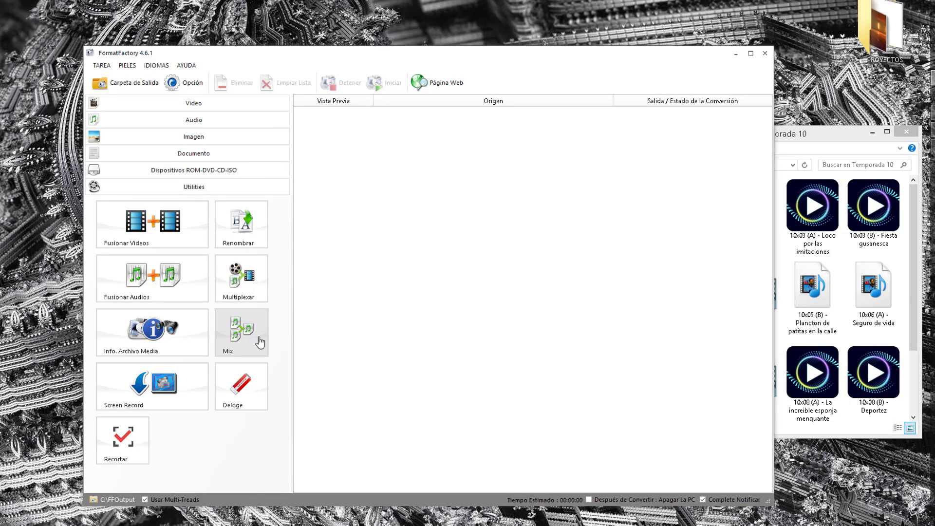
- Examine the file type in the properties of the 10x03 (A) - Loco por las imitaciones video
{"action": "left_click", "coordinate": [806, 344]}
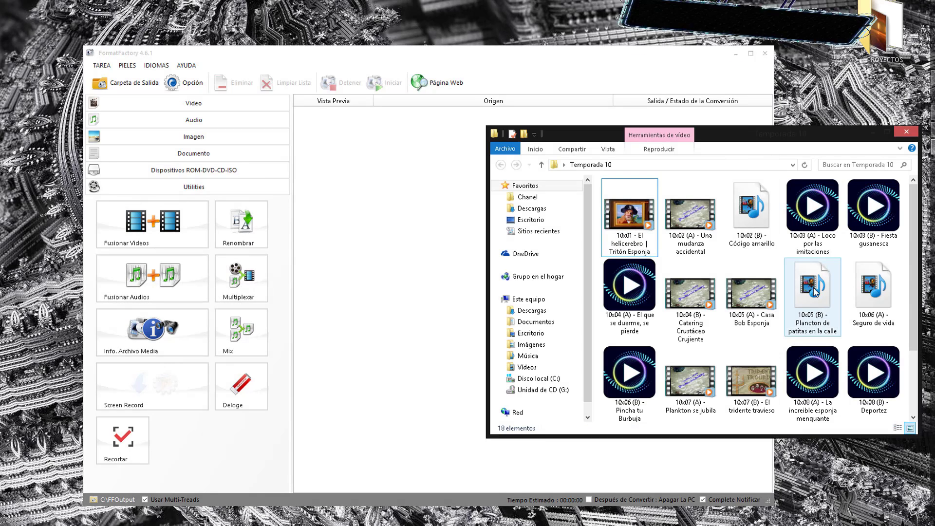
{"action": "left_click", "coordinate": [832, 211]}
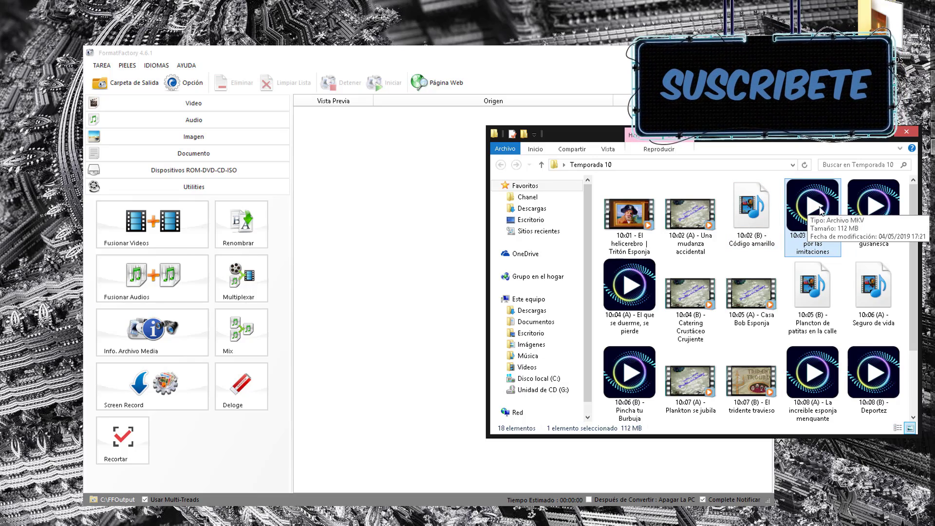
{"action": "right_click", "coordinate": [820, 249]}
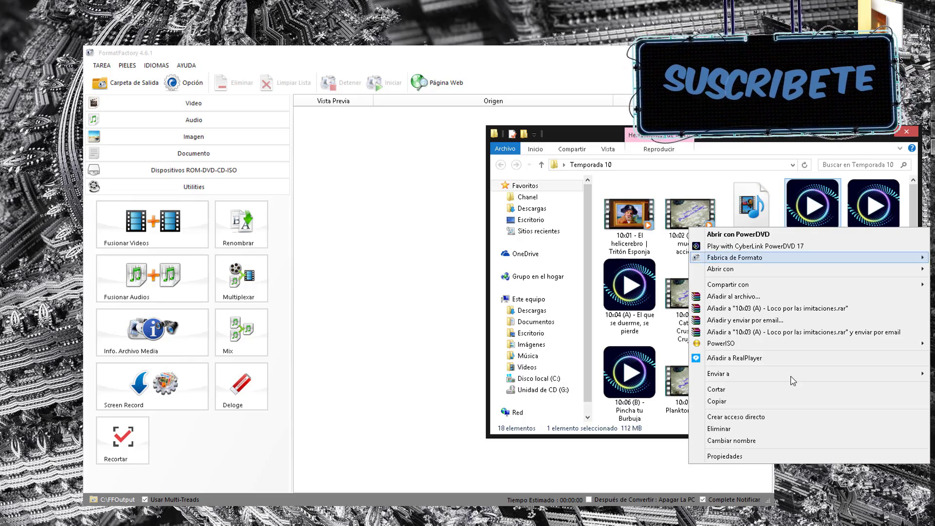
{"action": "left_click", "coordinate": [732, 455]}
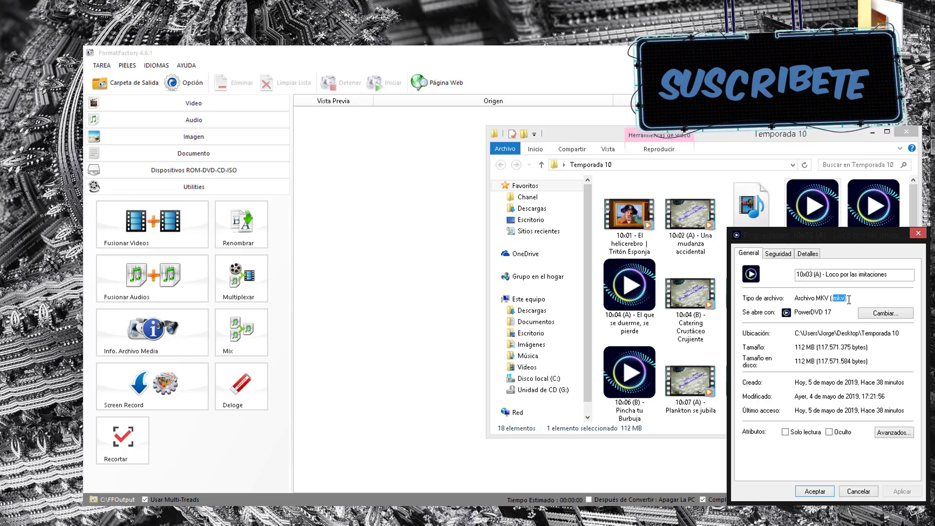
{"action": "key", "text": "Escape"}
- Add the 10x03 (A) video to the conversion list with the Dispositivos Moviles output, and close FormatFactory
{"action": "mouse_move", "coordinate": [689, 240]}
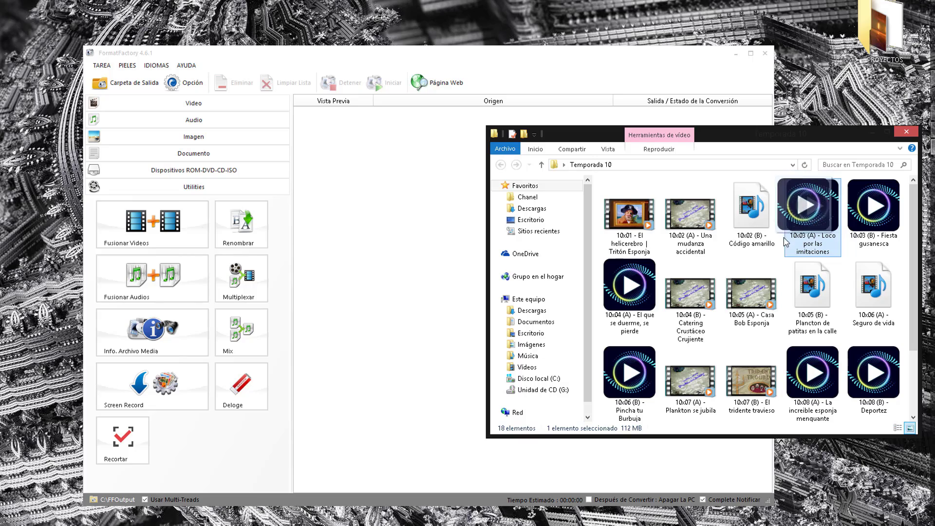
{"action": "left_click_drag", "start_coordinate": [443, 275], "coordinate": [419, 256]}
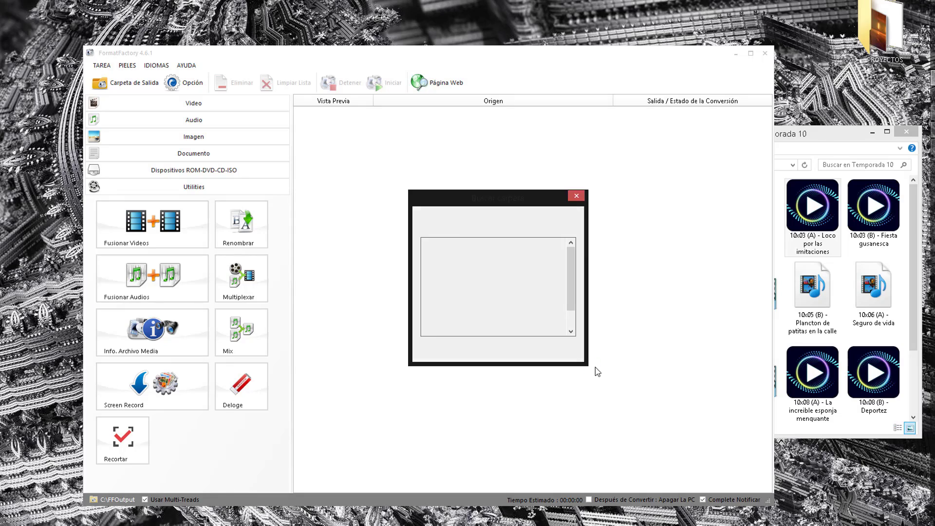
{"action": "left_click", "coordinate": [570, 354]}
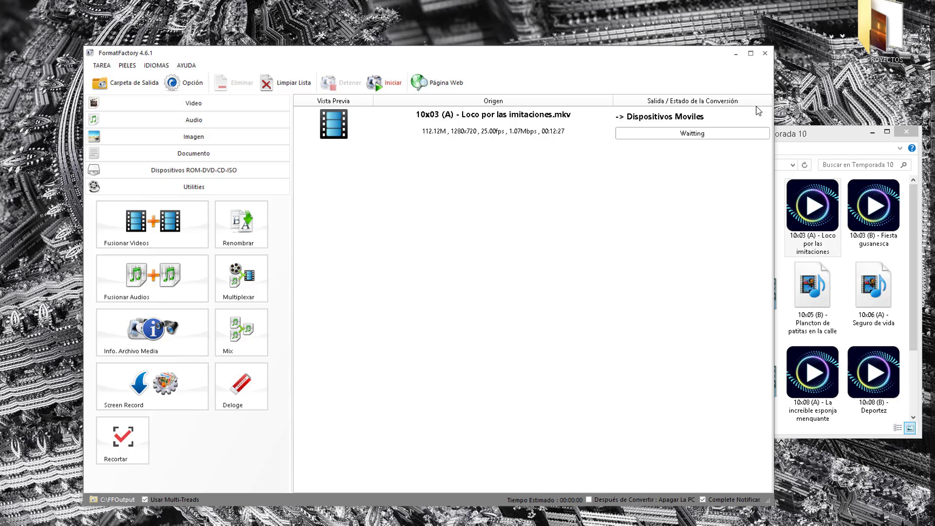
{"action": "left_click", "coordinate": [765, 53]}
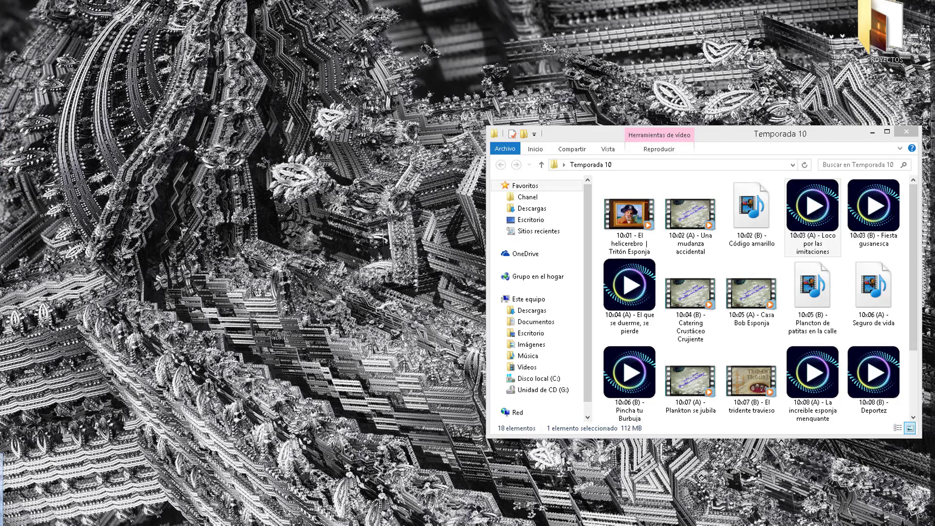
- Extract the Convertidor Wondershare UniConverter archive onto the desktop and place the extracted installer below the new extracted folder
{"action": "key", "text": "shift+F10"}
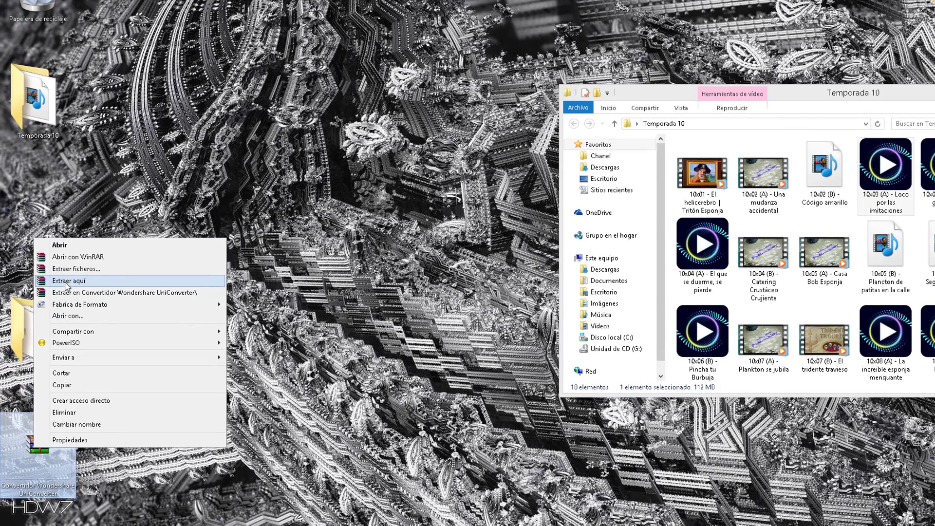
{"action": "left_click", "coordinate": [66, 285]}
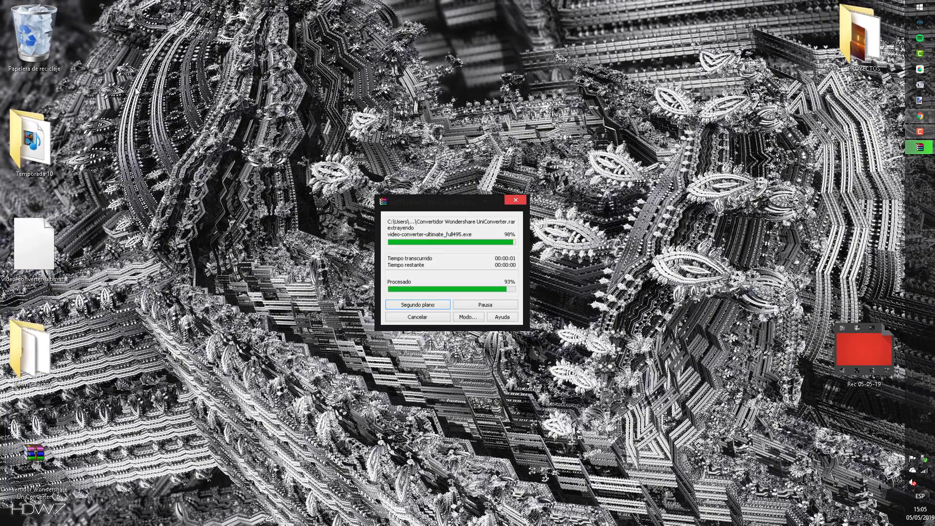
{"action": "left_click_drag", "start_coordinate": [433, 208], "coordinate": [132, 246]}
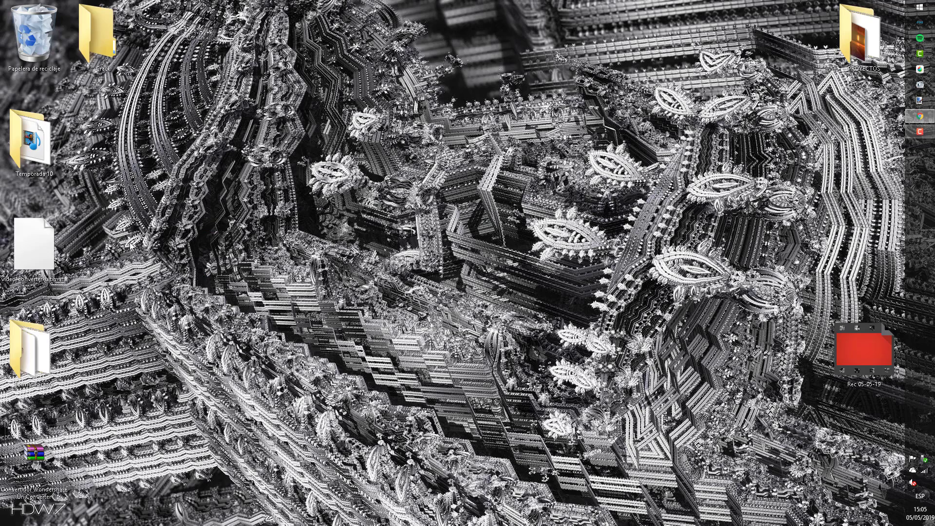
{"action": "left_click_drag", "start_coordinate": [34, 244], "coordinate": [116, 154]}
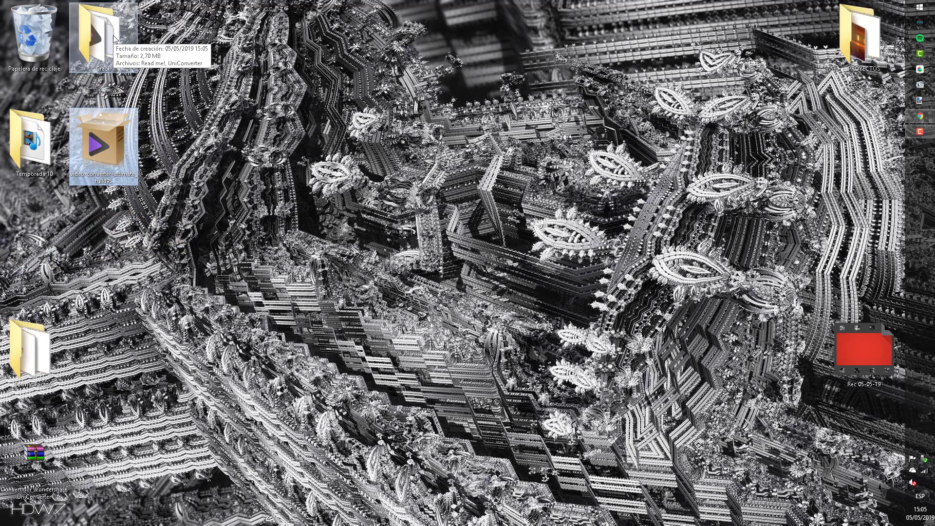
- Launch the extracted video converter installer and confirm Español as the installation language
{"action": "double_click", "coordinate": [89, 161]}
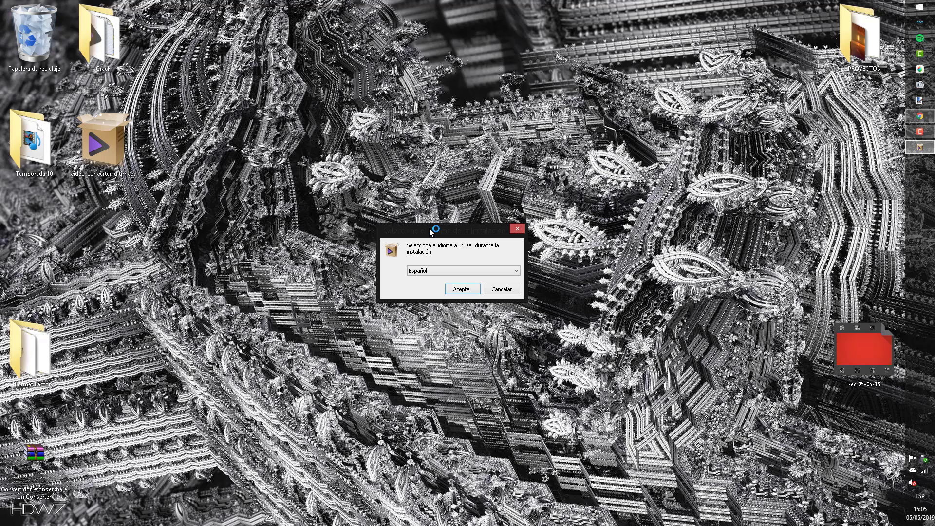
{"action": "left_click_drag", "start_coordinate": [430, 235], "coordinate": [233, 195]}
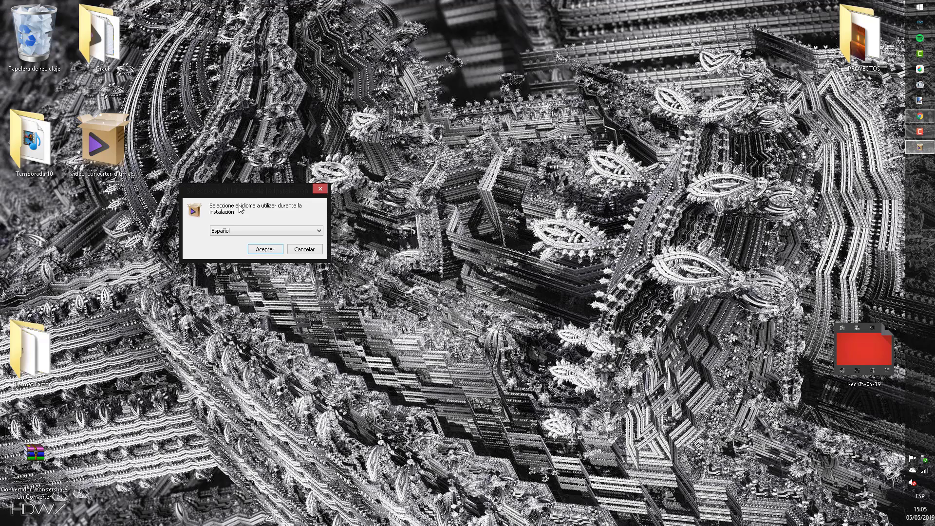
{"action": "left_click", "coordinate": [254, 236]}
{"action": "left_click", "coordinate": [264, 236]}
{"action": "left_click", "coordinate": [266, 249]}
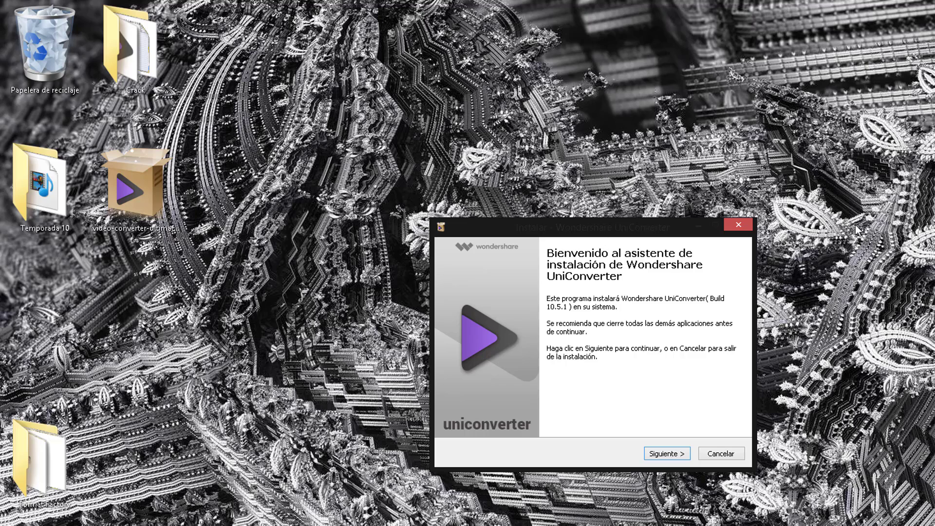
- Start the Wondershare UniConverter setup wizard and accept its licence agreement
{"action": "left_click_drag", "start_coordinate": [584, 235], "coordinate": [331, 249]}
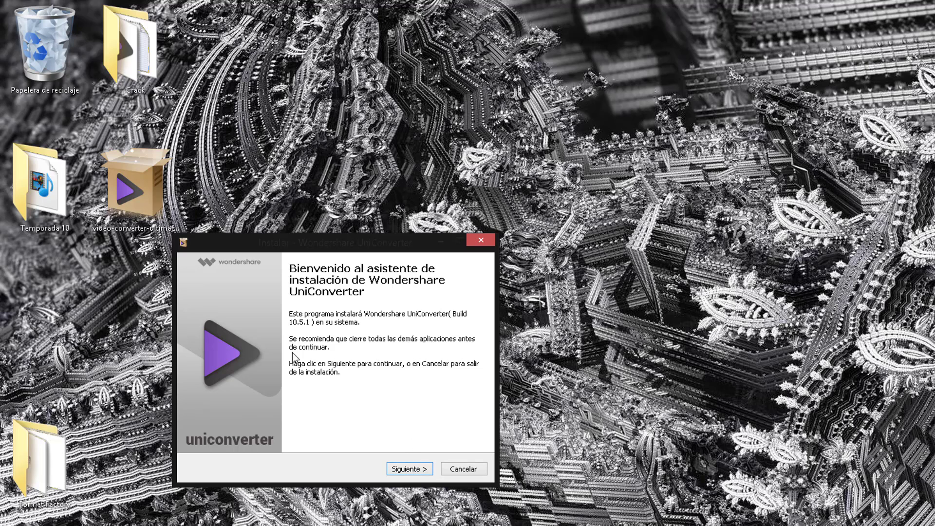
{"action": "left_click", "coordinate": [398, 468]}
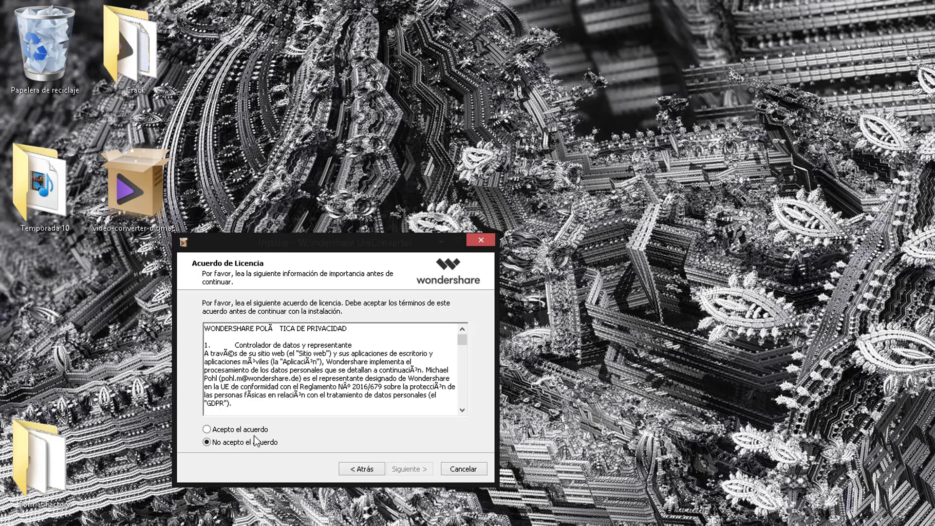
{"action": "left_click", "coordinate": [256, 434]}
{"action": "left_click", "coordinate": [404, 470]}
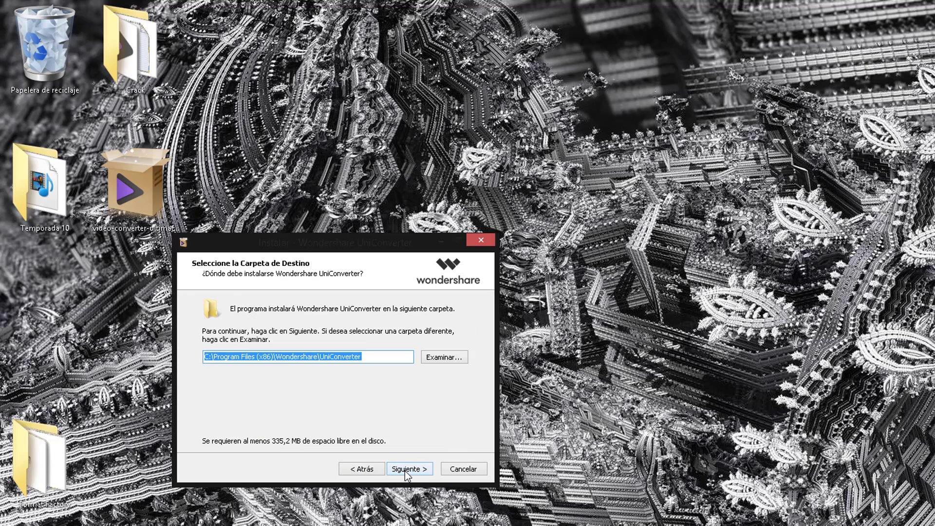
- Keep the default destination folder and the desktop icon option, and start installing Wondershare UniConverter
{"action": "left_click", "coordinate": [405, 470]}
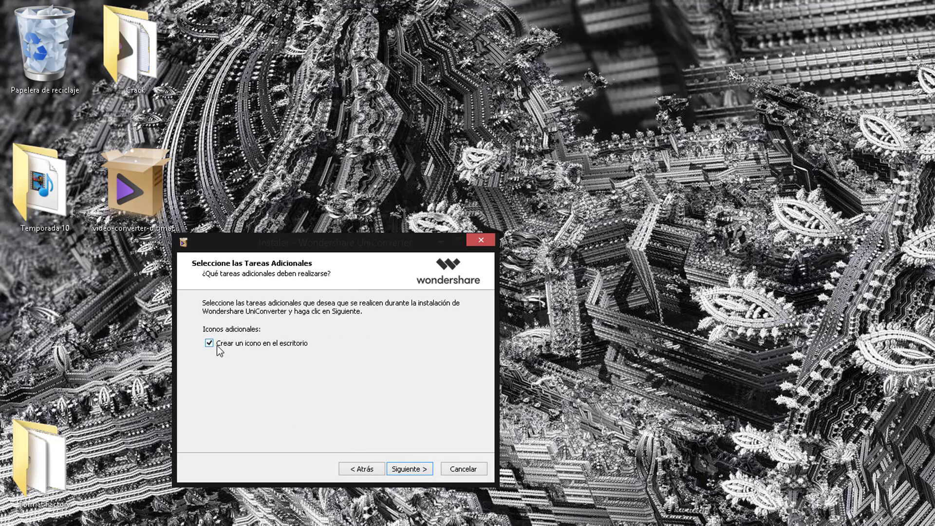
{"action": "left_click", "coordinate": [403, 475]}
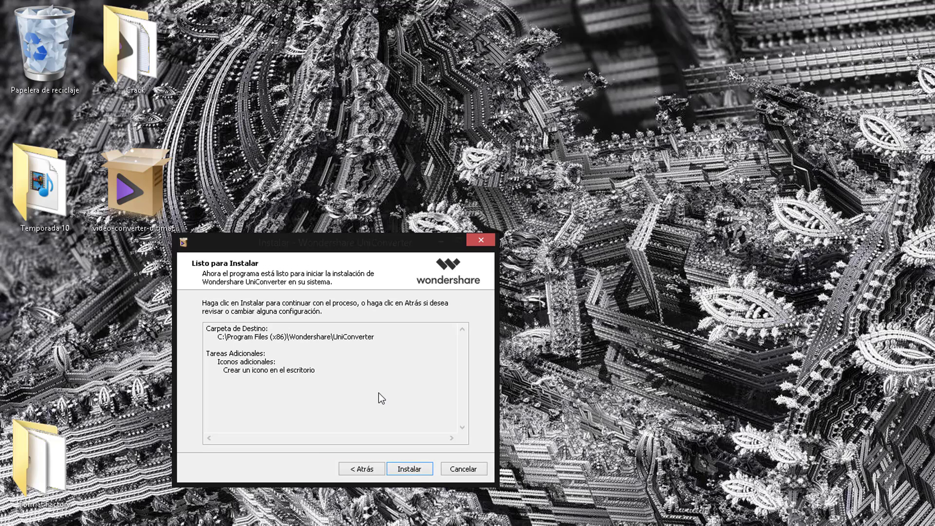
{"action": "key", "text": "Return"}
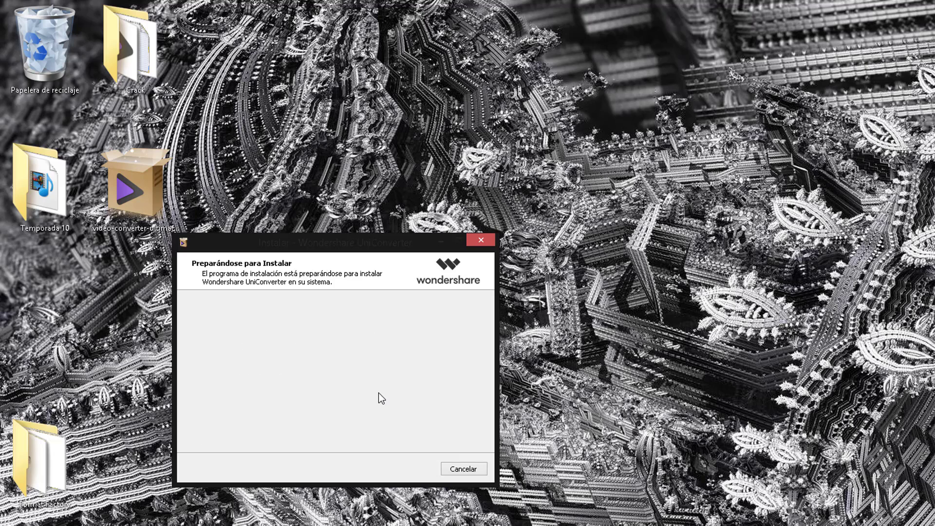